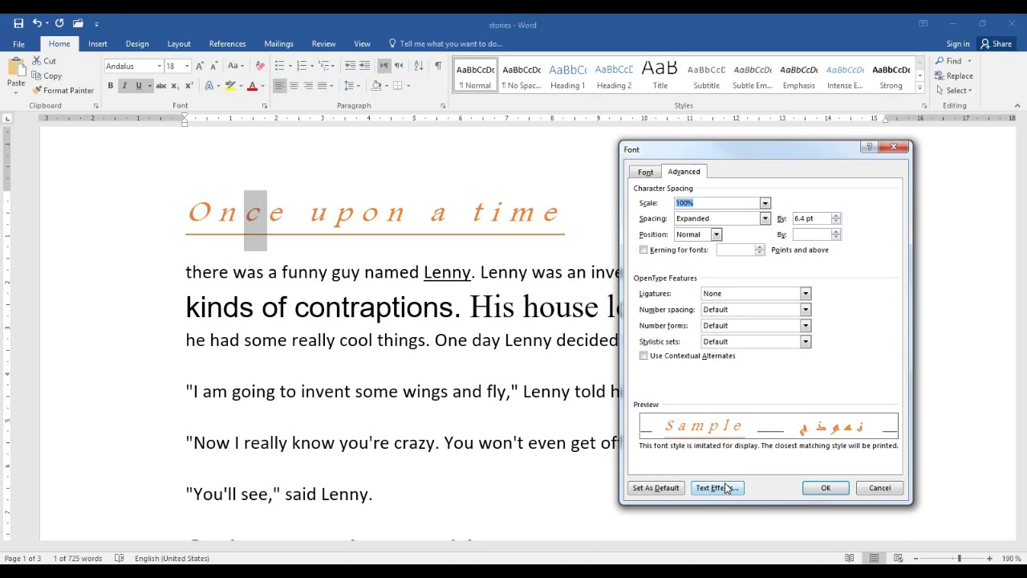
# - Remove the text fill from the letter c through Text Effects
pyautogui.click(731, 491)
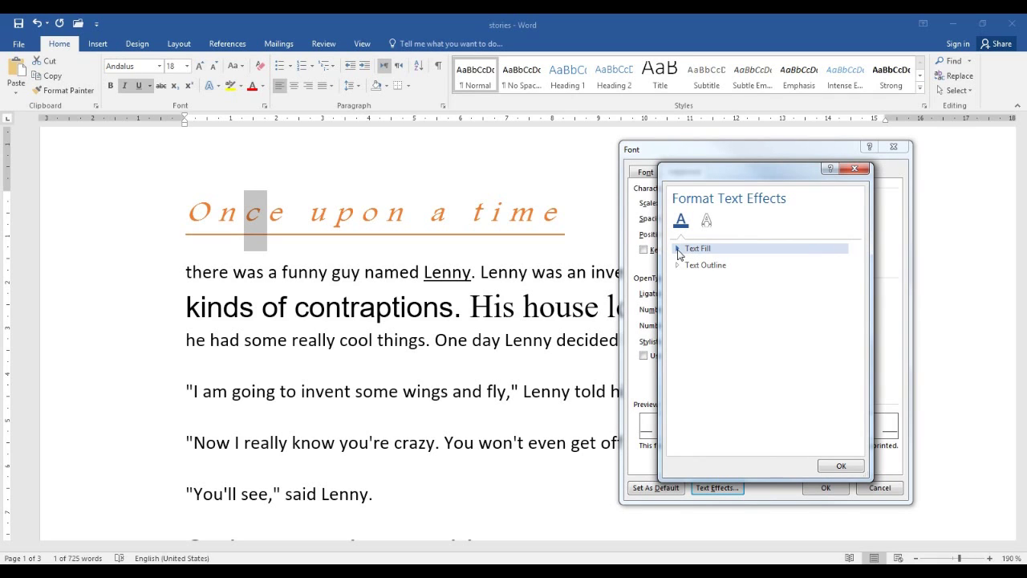
pyautogui.click(679, 250)
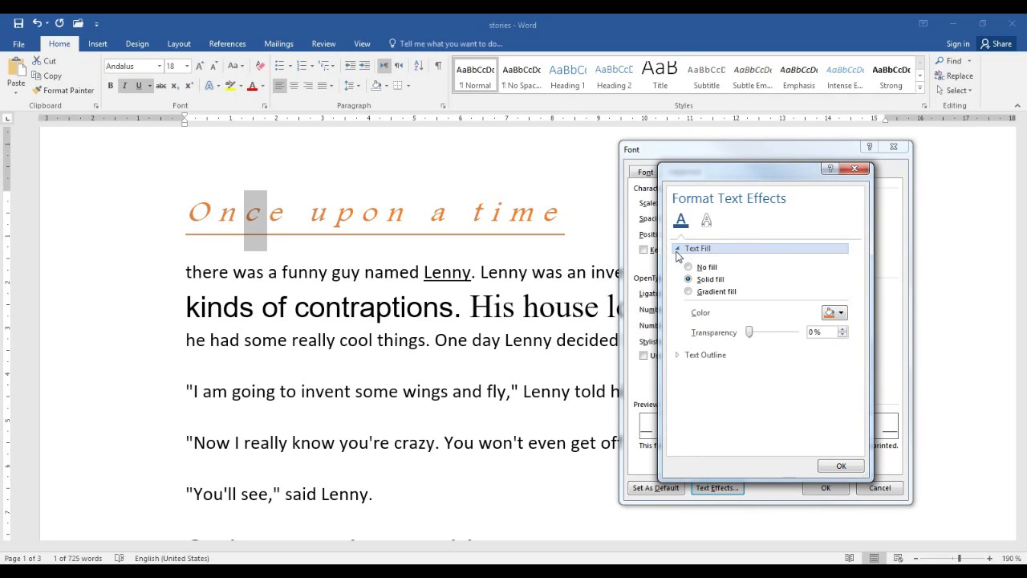
pyautogui.click(679, 356)
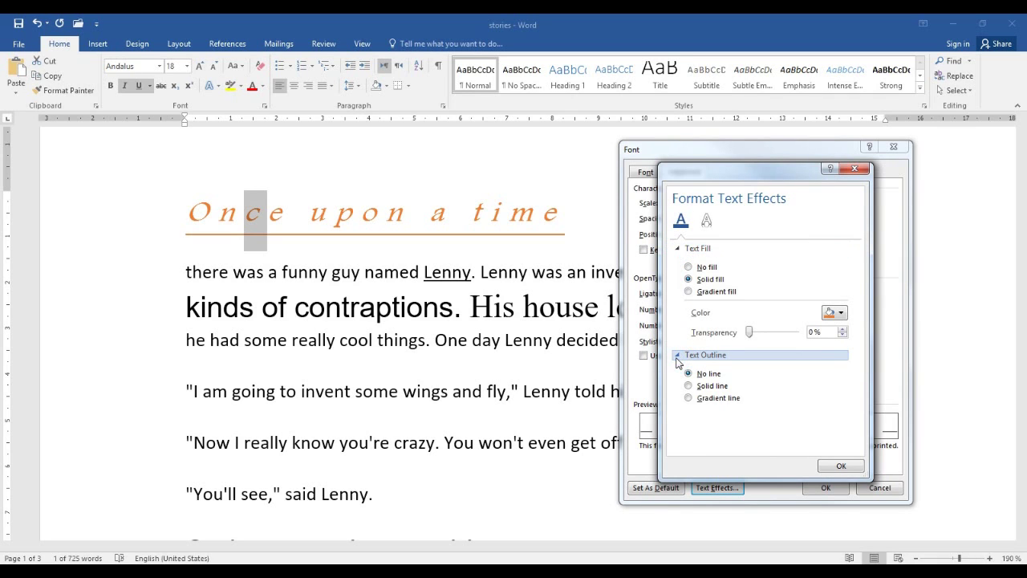
pyautogui.click(688, 267)
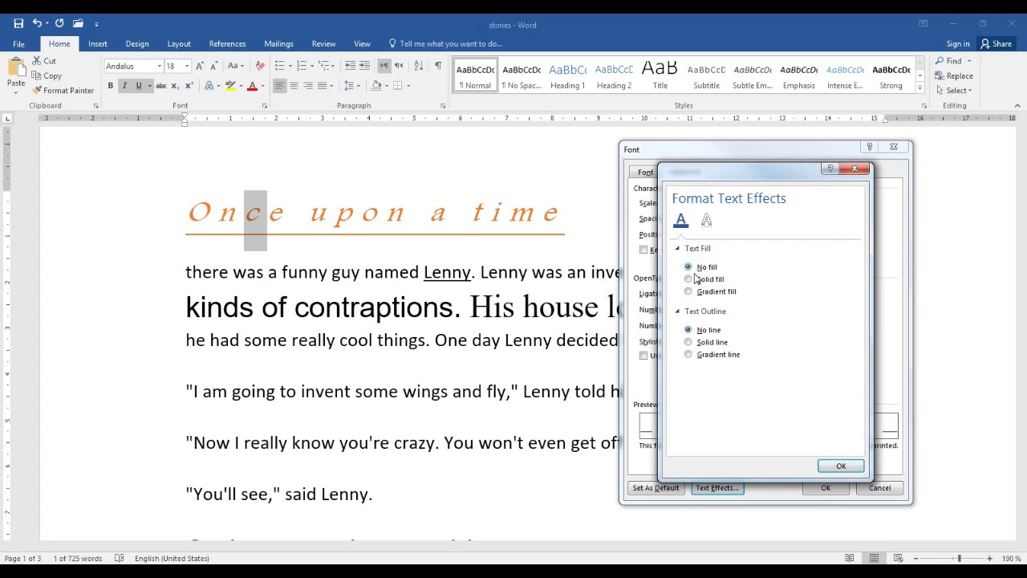
pyautogui.click(840, 466)
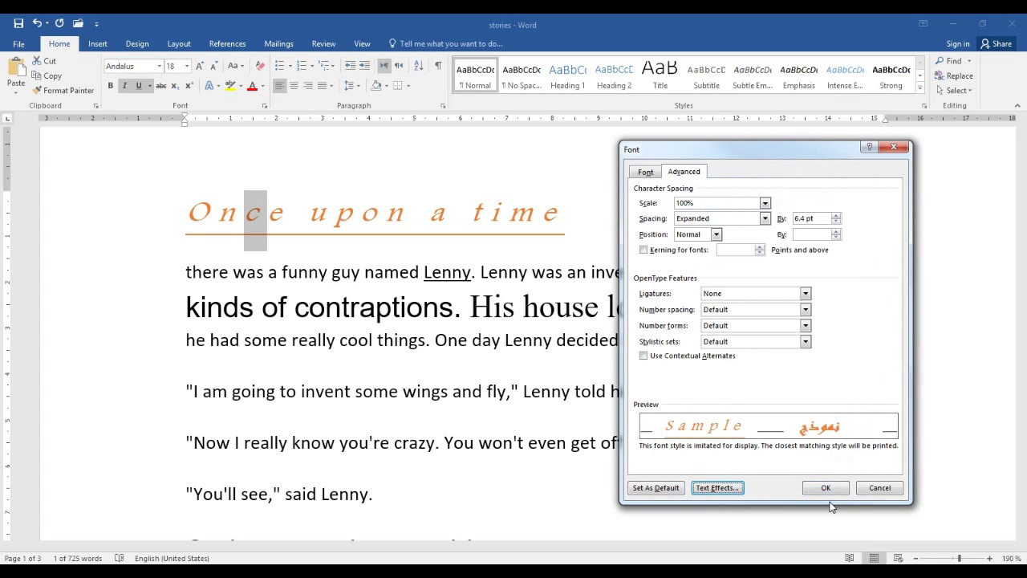
# - Give the letter c a solid Red text fill and select the whole title line
pyautogui.click(716, 487)
pyautogui.click(701, 279)
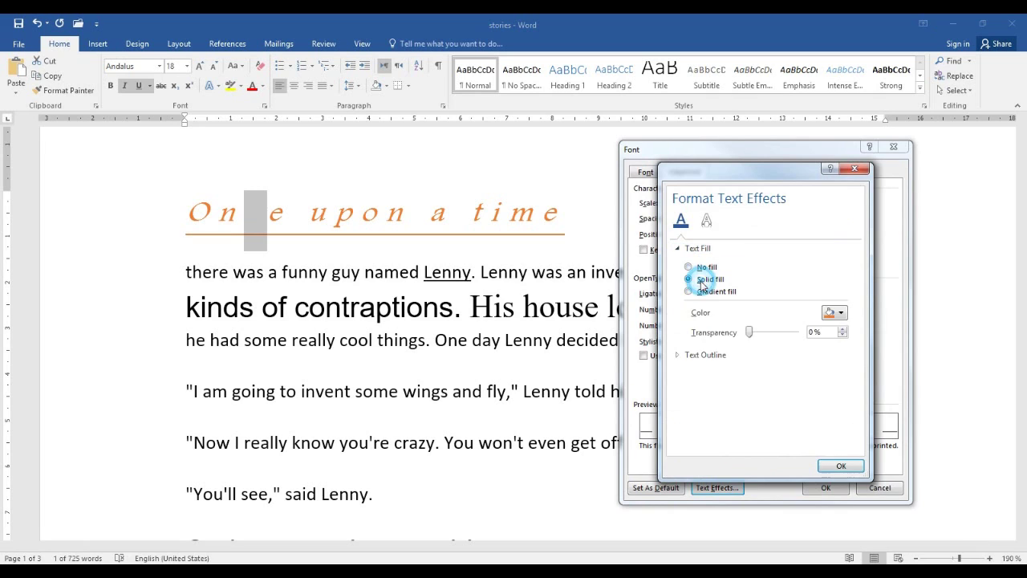
pyautogui.click(834, 313)
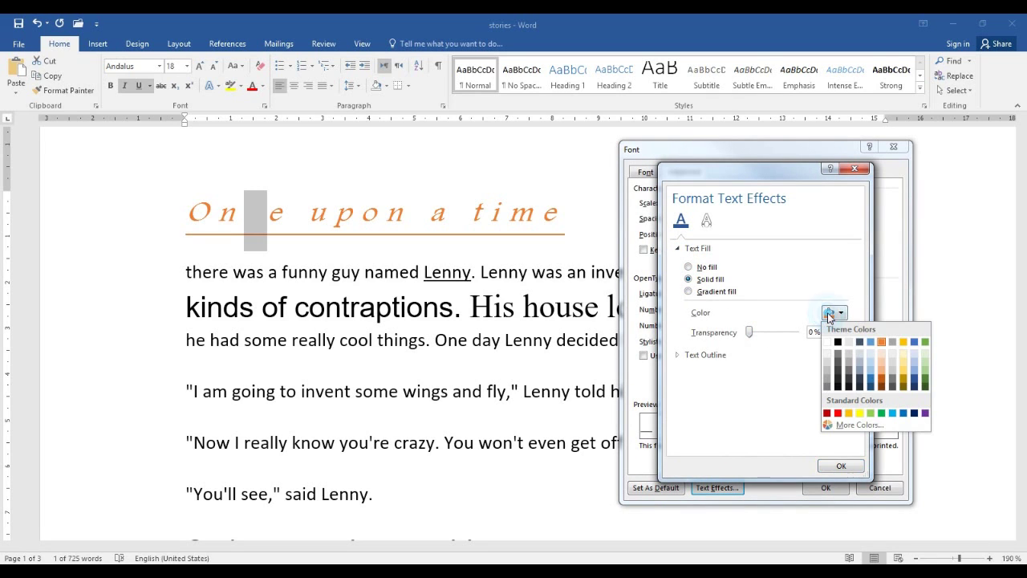
pyautogui.click(849, 413)
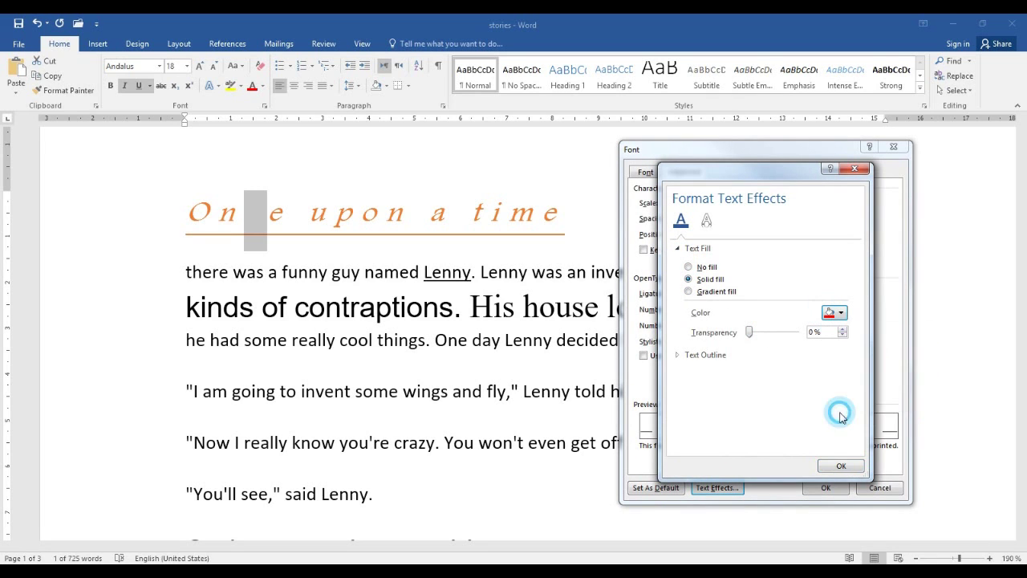
pyautogui.click(841, 466)
pyautogui.click(825, 496)
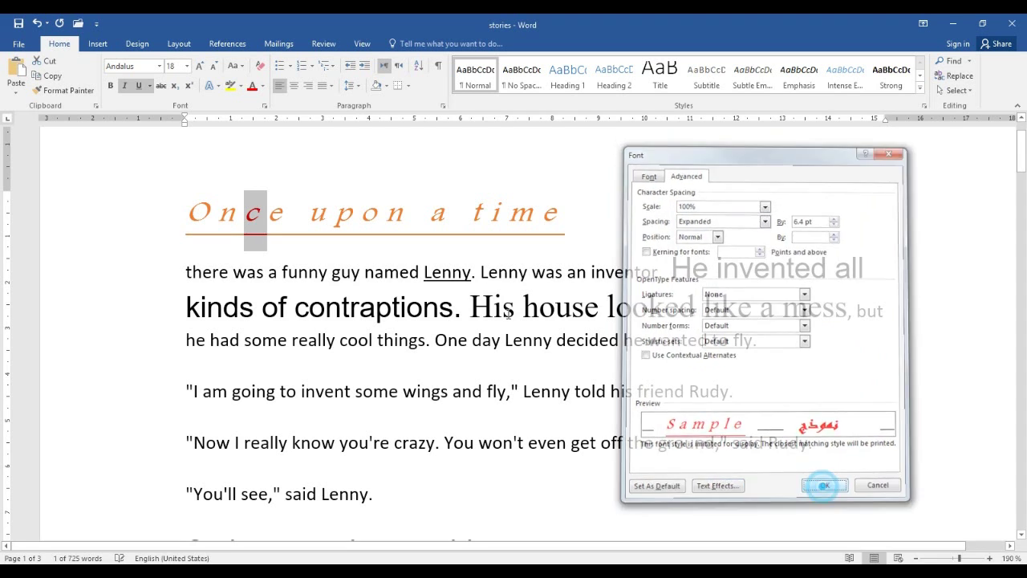
pyautogui.moveTo(167, 213)
pyautogui.mouseDown()
pyautogui.moveTo(592, 262)
pyautogui.moveTo(578, 223)
pyautogui.mouseUp()
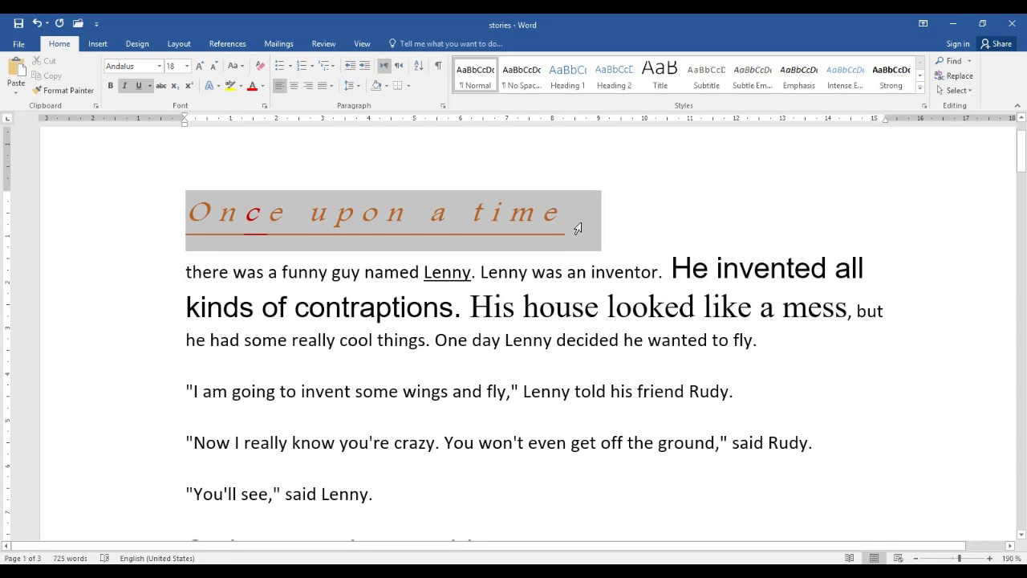
# - Fill the 'Once upon a time' title with a light orange preset linear gradient
pyautogui.click(264, 106)
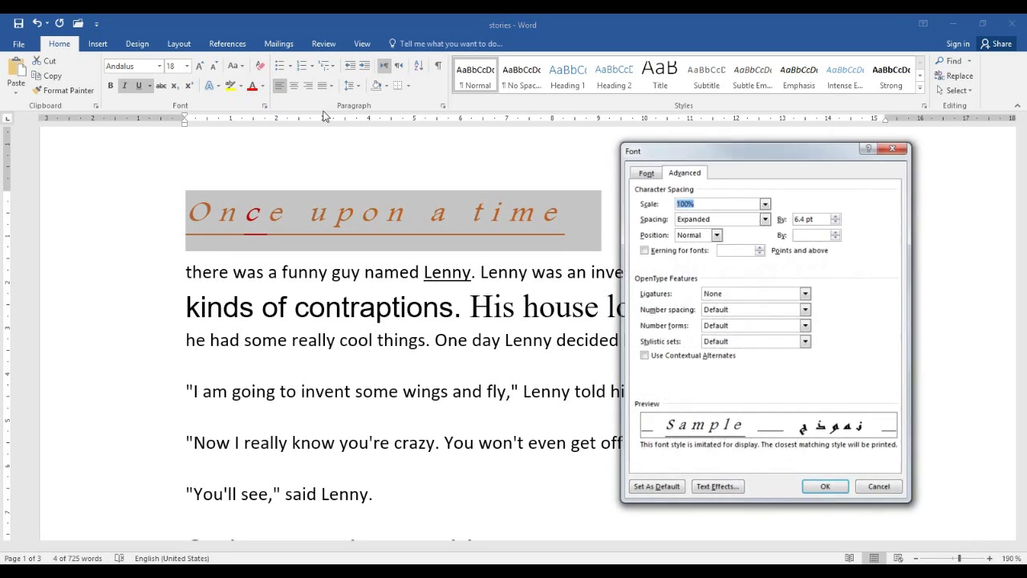
pyautogui.click(725, 488)
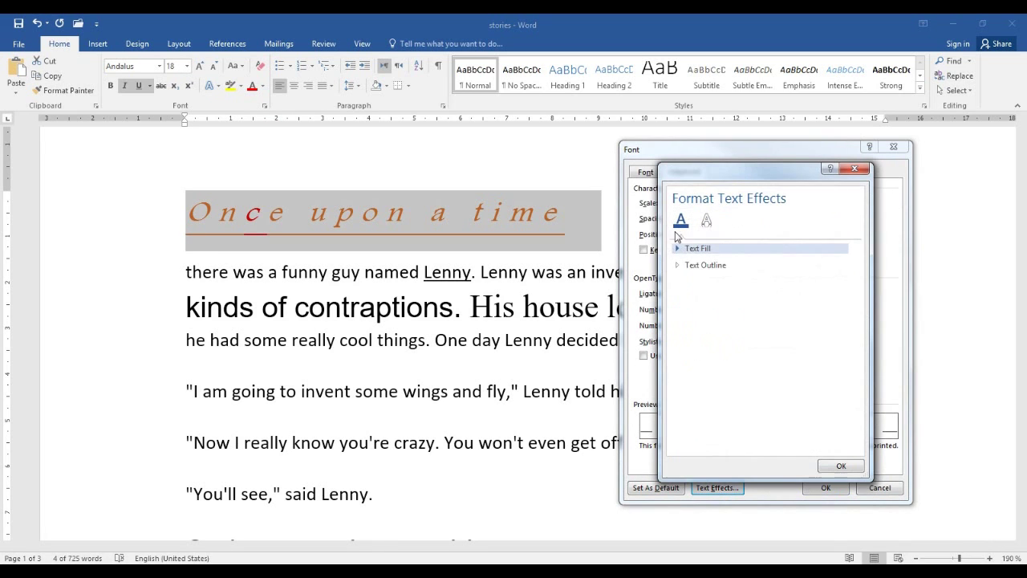
pyautogui.click(688, 248)
pyautogui.click(688, 292)
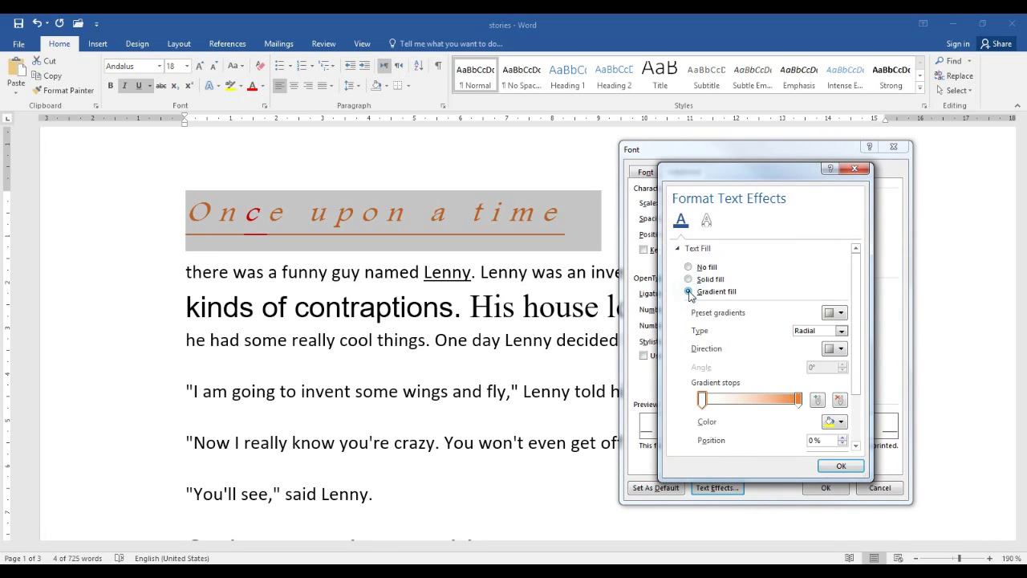
pyautogui.click(839, 348)
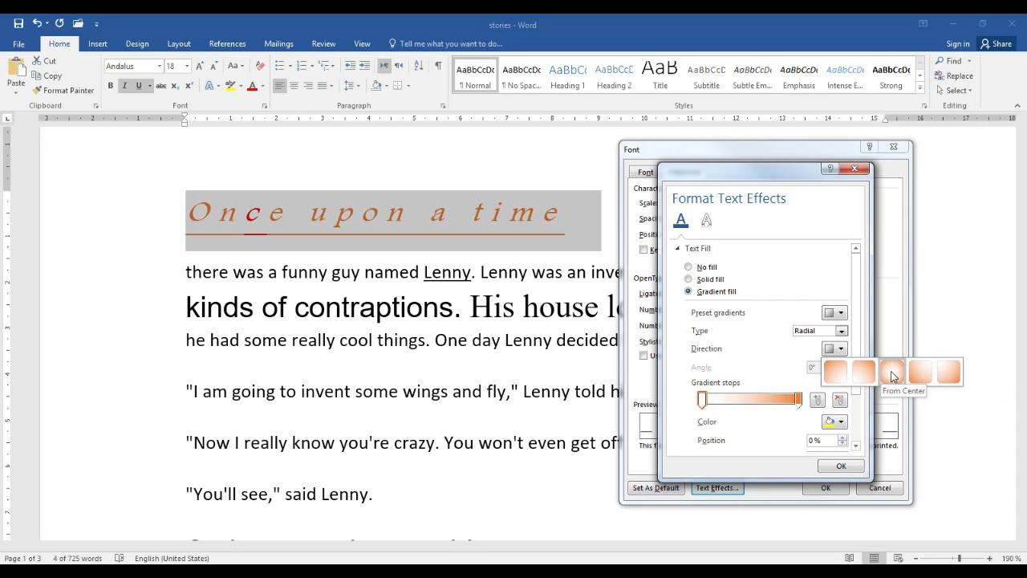
pyautogui.click(890, 370)
pyautogui.click(834, 314)
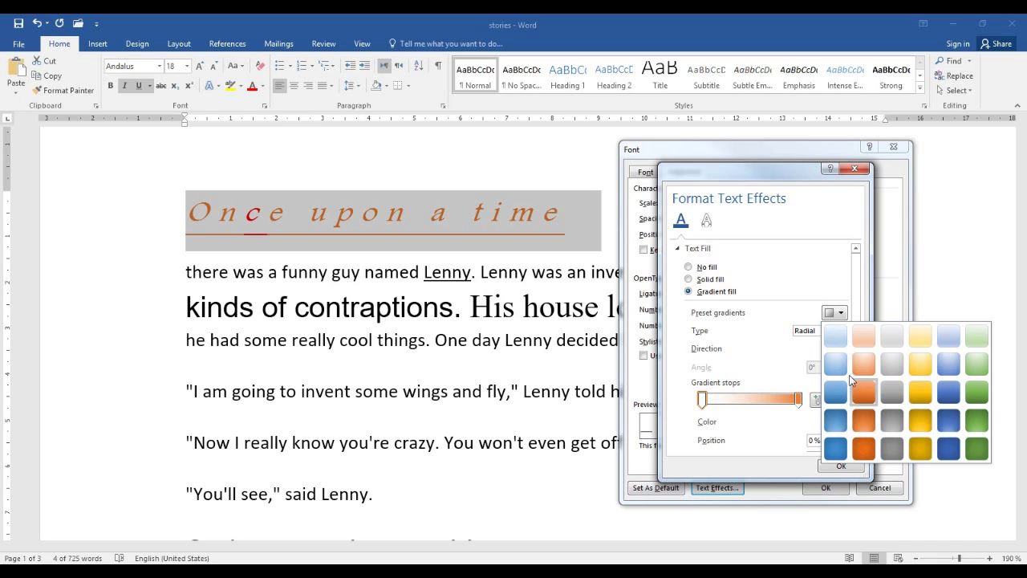
pyautogui.click(864, 338)
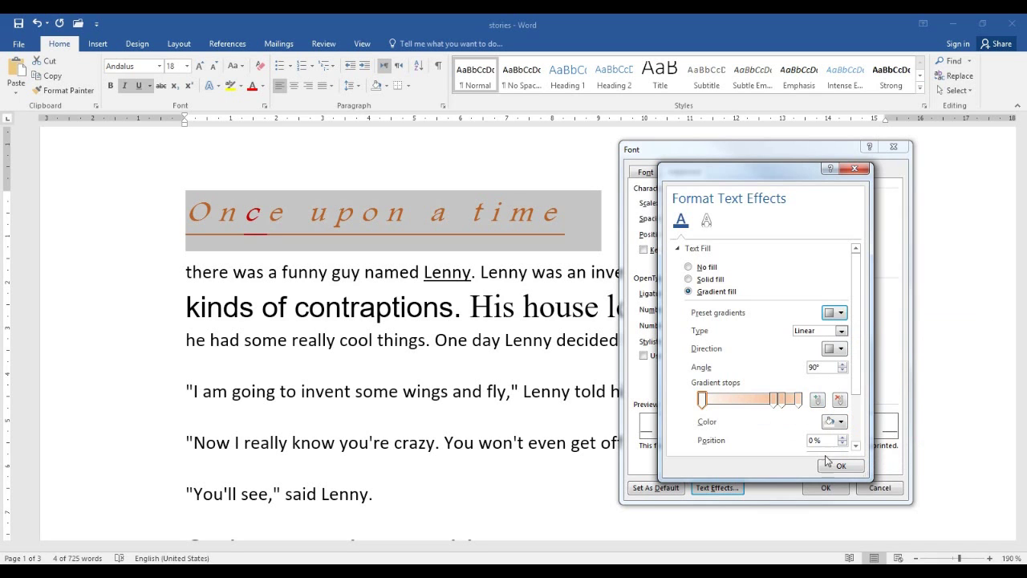
pyautogui.click(841, 466)
pyautogui.click(825, 488)
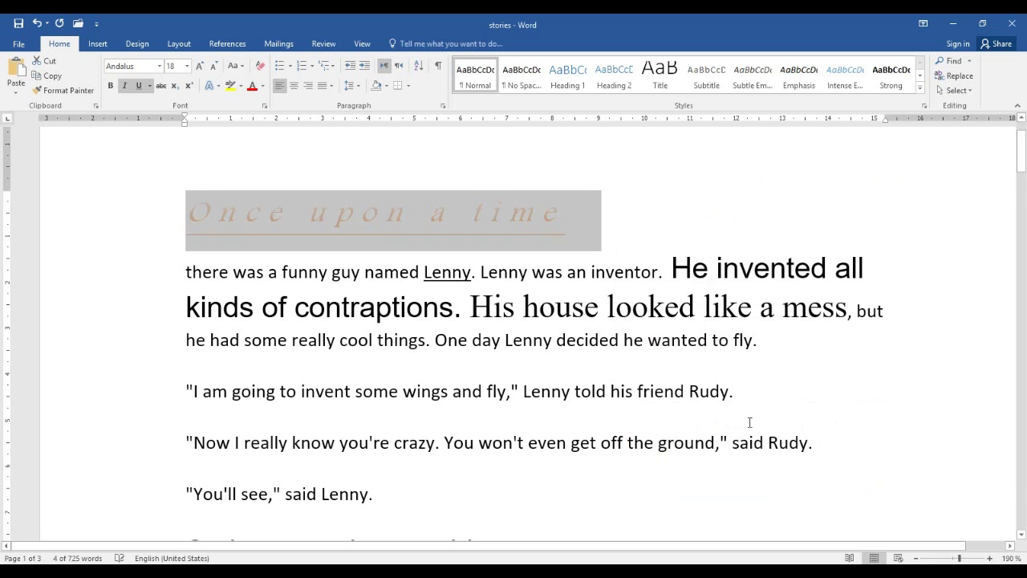
pyautogui.click(543, 303)
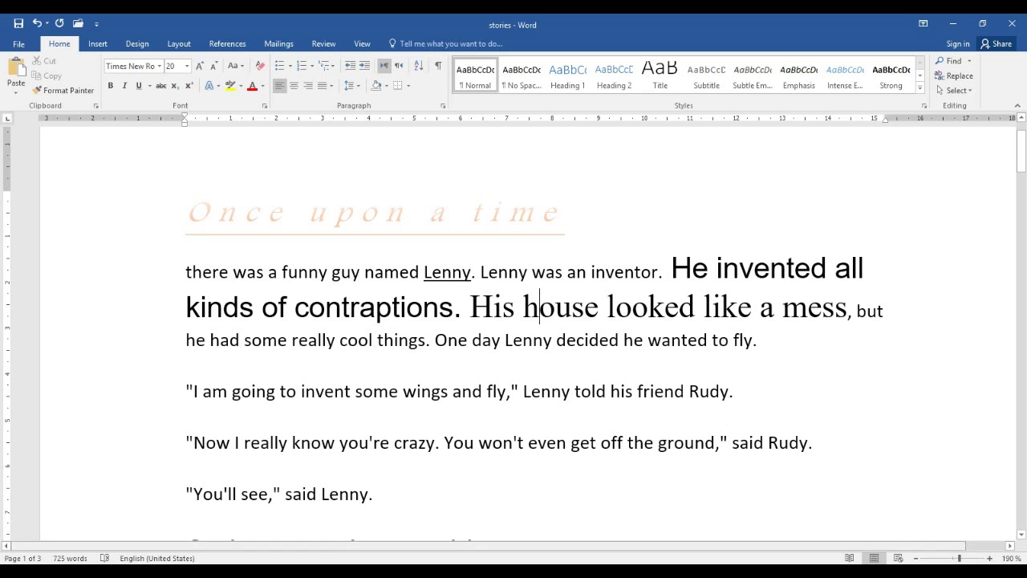
# - Zoom in and switch the heading's text fill to Gradient fill in Text Effects
pyautogui.click(990, 558)
pyautogui.click(989, 557)
pyautogui.click(989, 558)
pyautogui.click(990, 558)
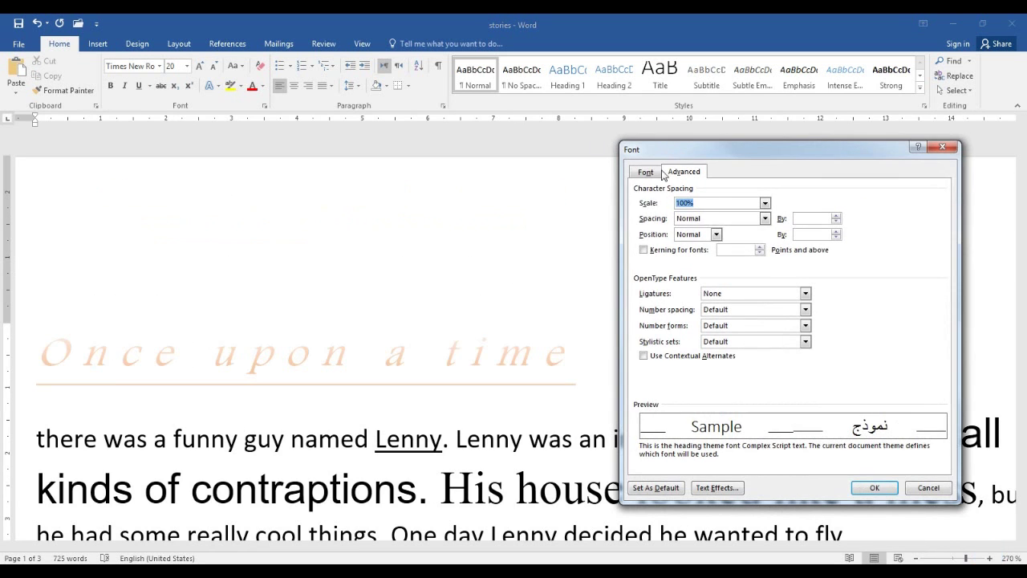
pyautogui.click(700, 491)
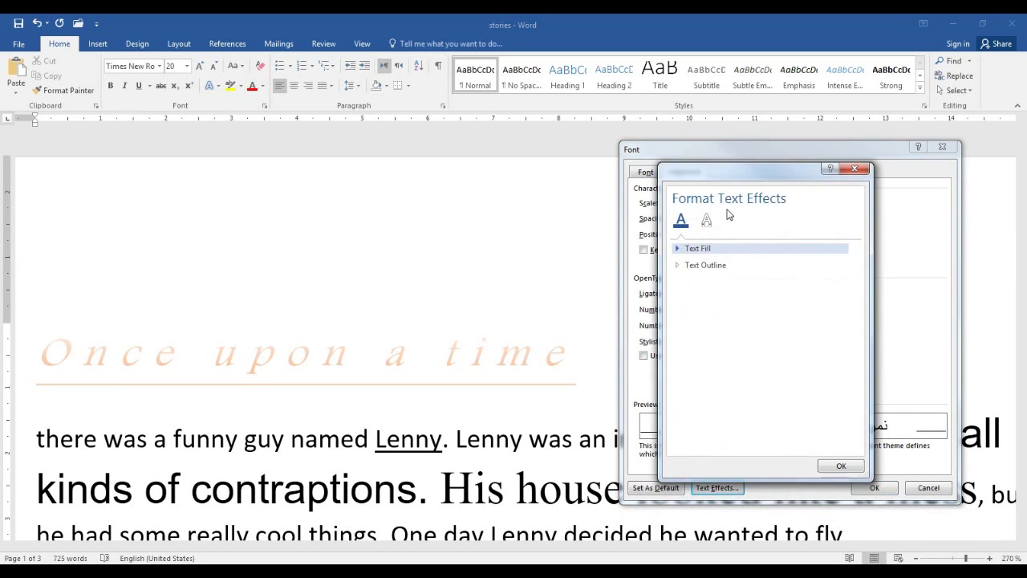
pyautogui.click(678, 247)
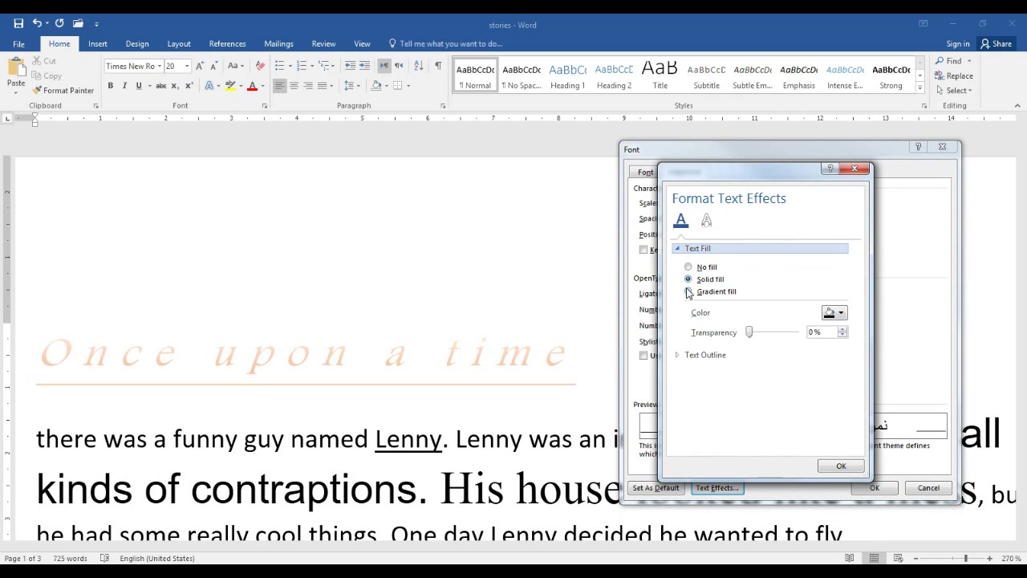
pyautogui.click(688, 292)
pyautogui.scroll(-3, 690, 298)
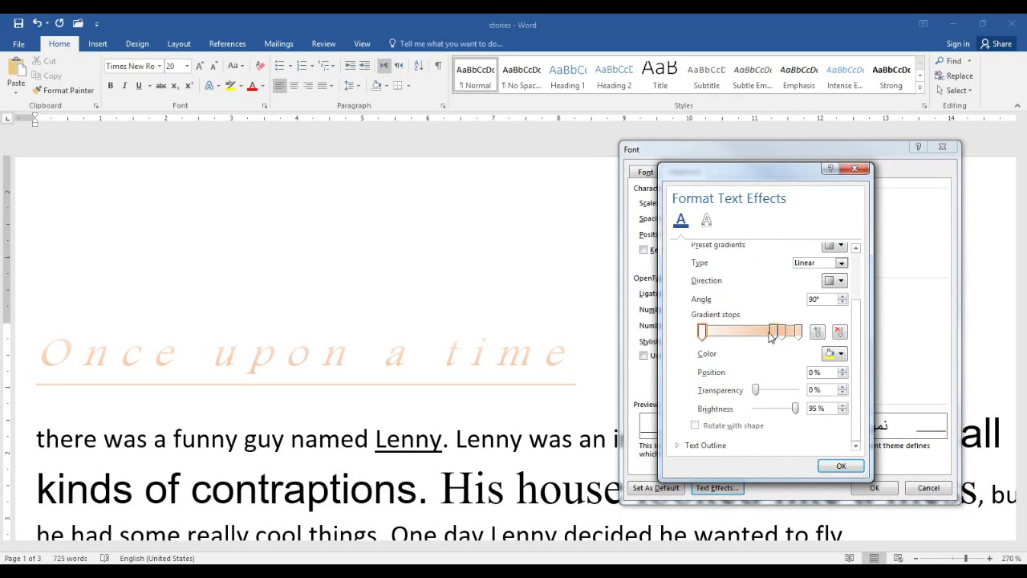
# - Remove one gradient stop, reposition others to 0%, 40% and 82%, and add a blue stop at 95%
pyautogui.moveTo(772, 333); pyautogui.dragTo(742, 357)
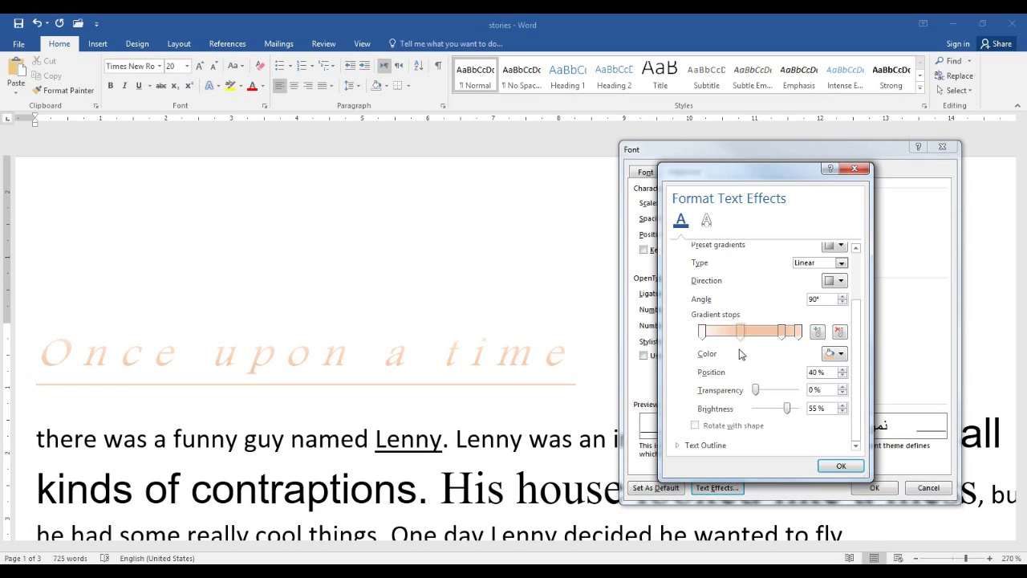
pyautogui.moveTo(781, 332)
pyautogui.mouseDown()
pyautogui.moveTo(740, 332)
pyautogui.moveTo(751, 333)
pyautogui.moveTo(751, 277)
pyautogui.mouseUp()
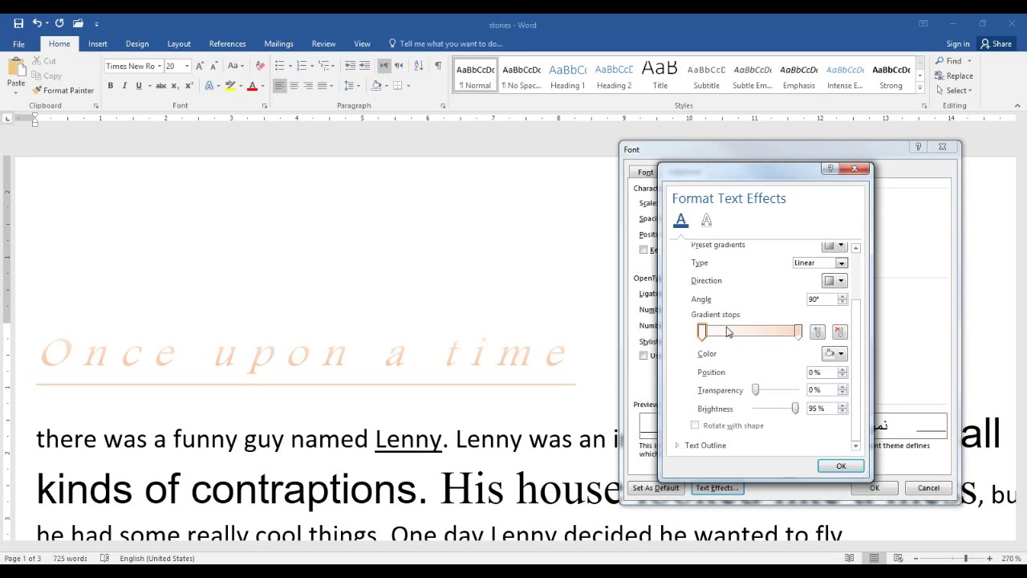
pyautogui.moveTo(703, 333); pyautogui.dragTo(697, 341)
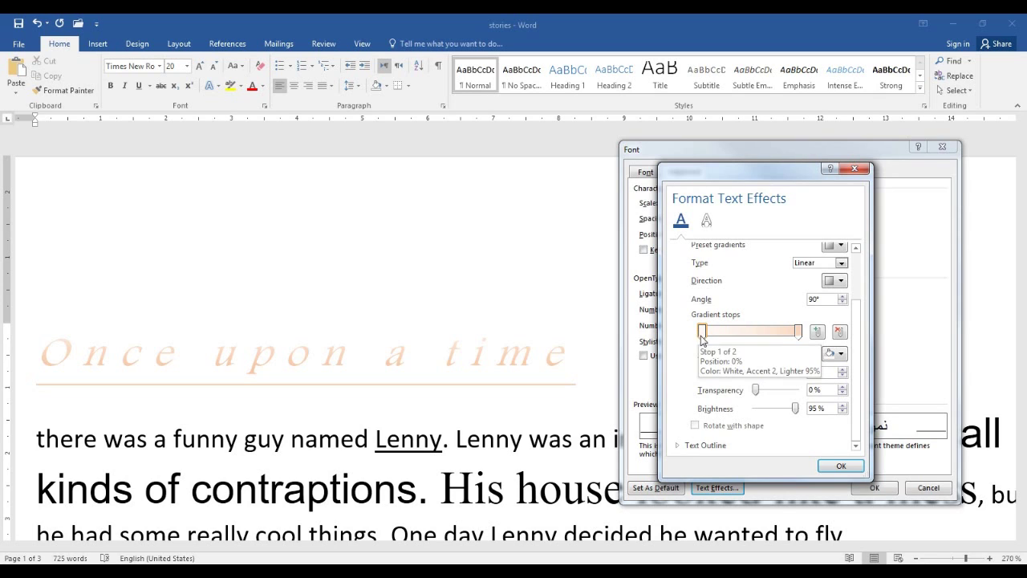
pyautogui.moveTo(798, 333); pyautogui.dragTo(743, 335)
pyautogui.click(793, 334)
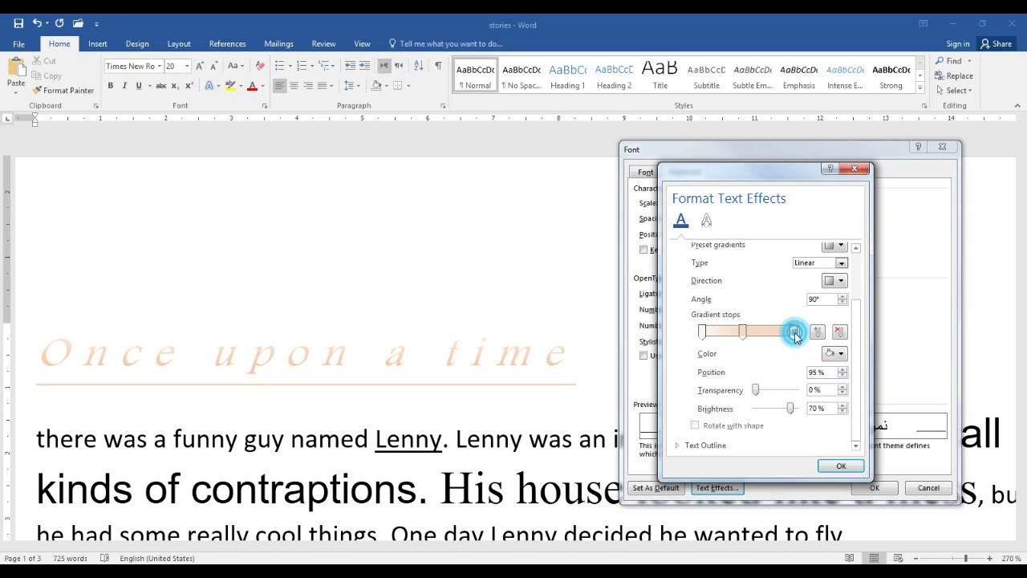
pyautogui.click(834, 353)
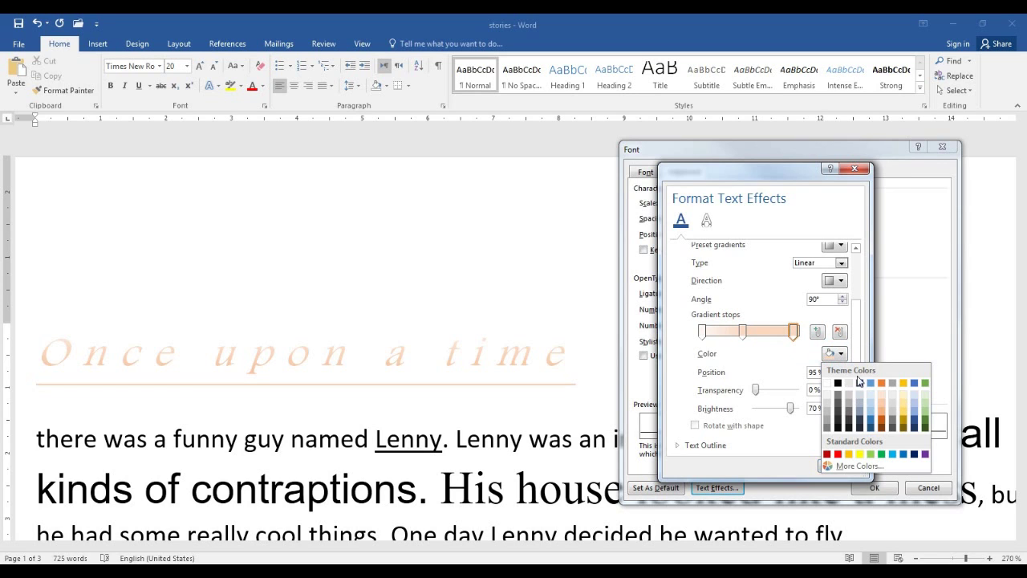
pyautogui.click(870, 384)
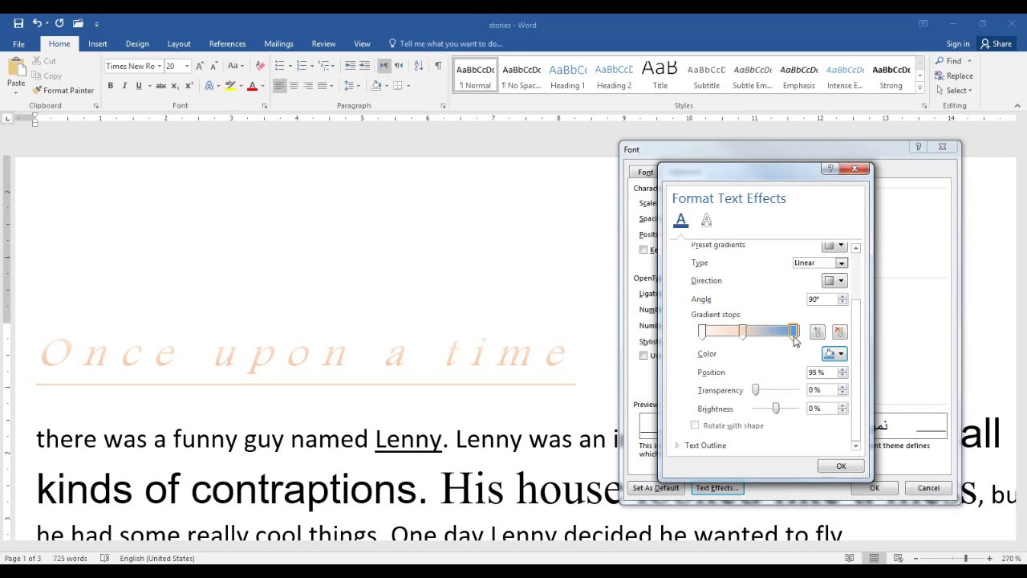
# - Slide the right stop to 60% and add a light green end stop at 97%
pyautogui.moveTo(789, 336); pyautogui.dragTo(754, 338)
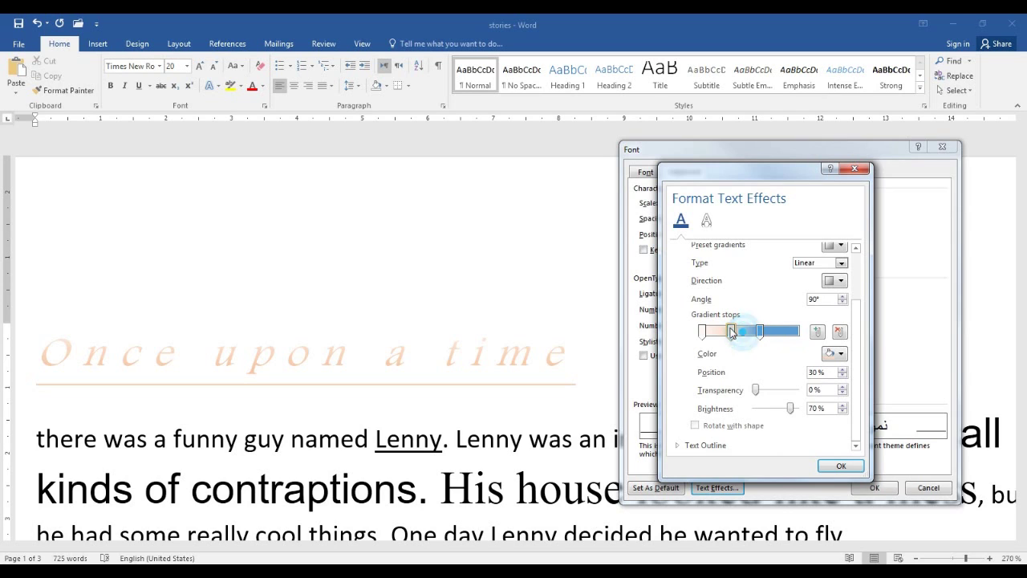
pyautogui.click(791, 334)
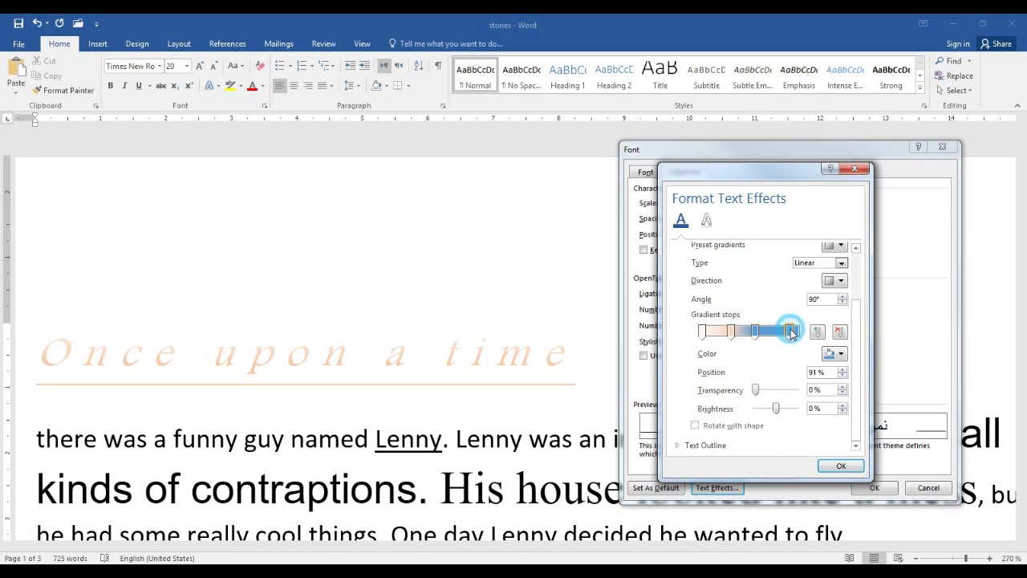
pyautogui.click(795, 337)
pyautogui.moveTo(795, 337); pyautogui.dragTo(800, 337)
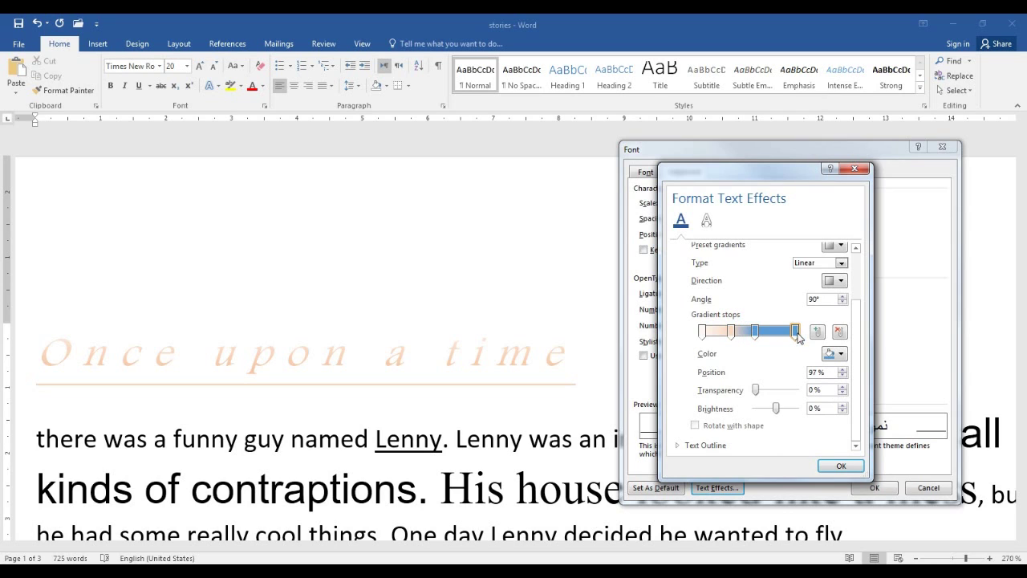
pyautogui.click(834, 354)
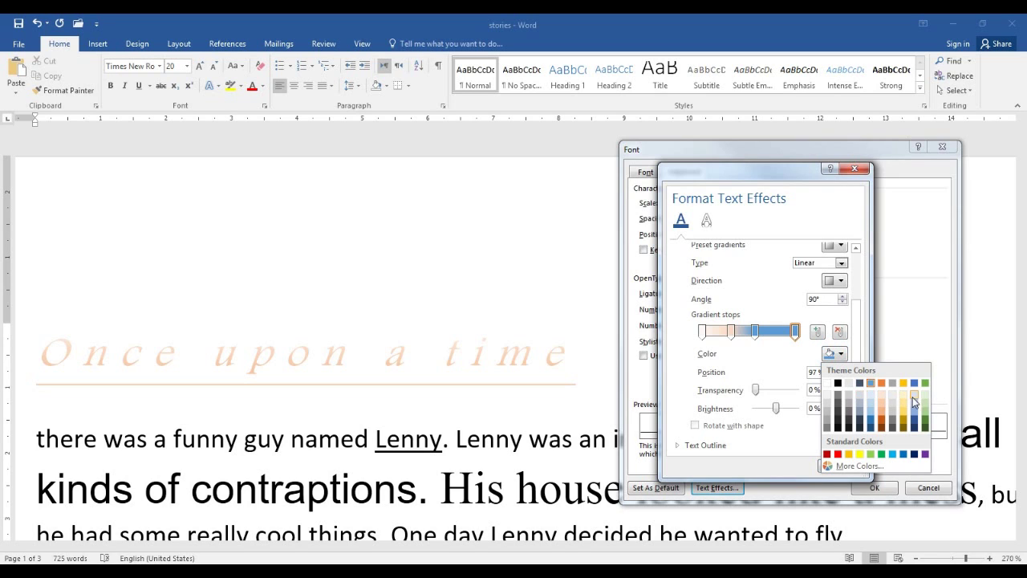
pyautogui.click(927, 412)
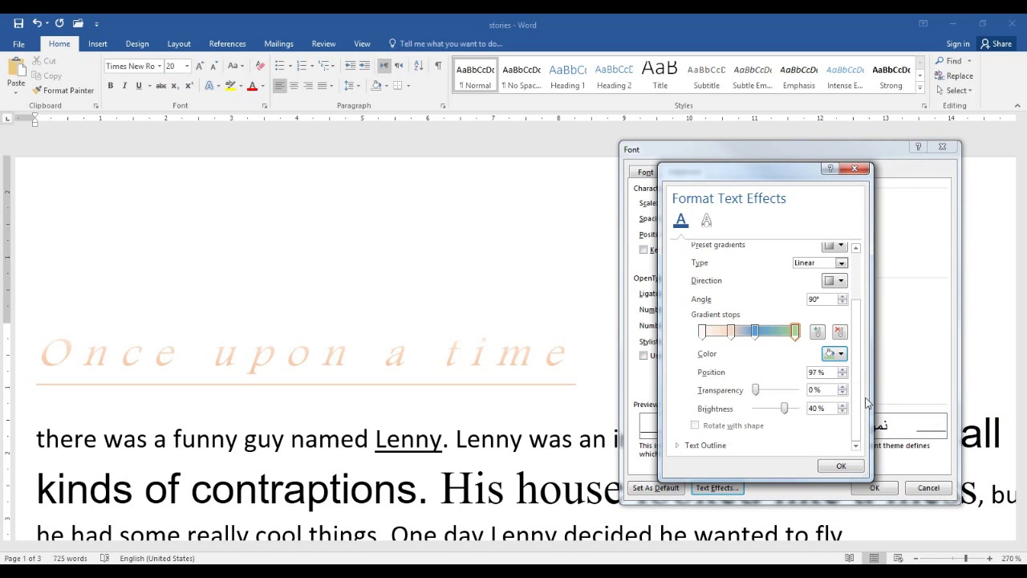
# - Move the middle stop to 57% with 36% transparency and 62% brightness
pyautogui.click(755, 332)
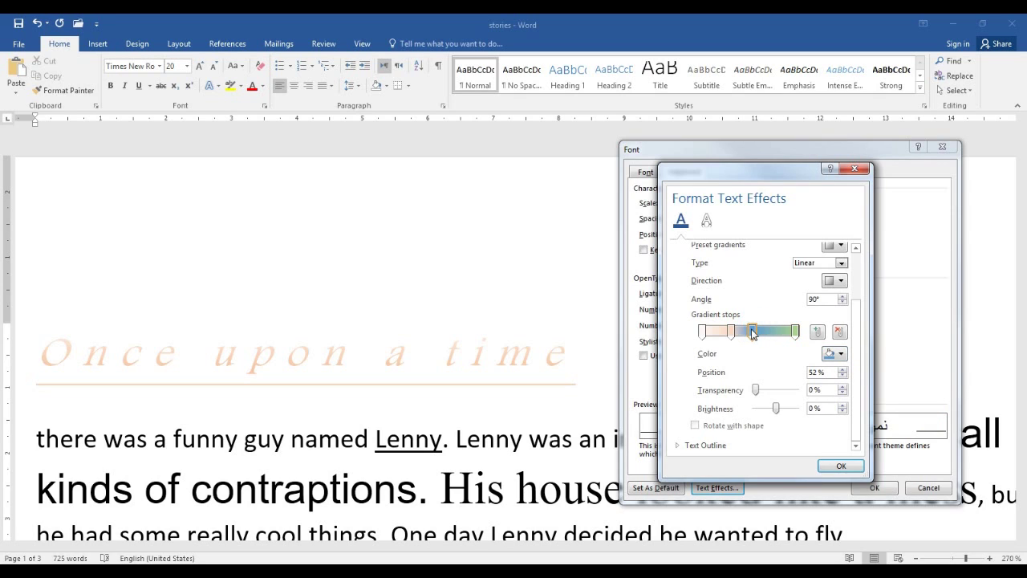
pyautogui.moveTo(751, 333); pyautogui.dragTo(756, 333)
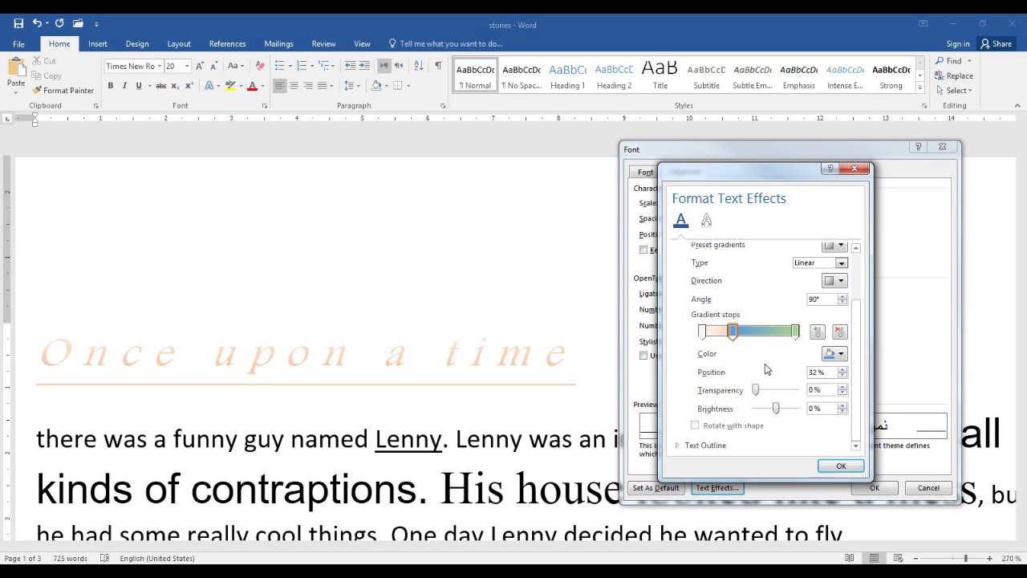
pyautogui.moveTo(755, 391)
pyautogui.mouseDown()
pyautogui.moveTo(822, 393)
pyautogui.moveTo(770, 389)
pyautogui.moveTo(777, 410)
pyautogui.mouseUp()
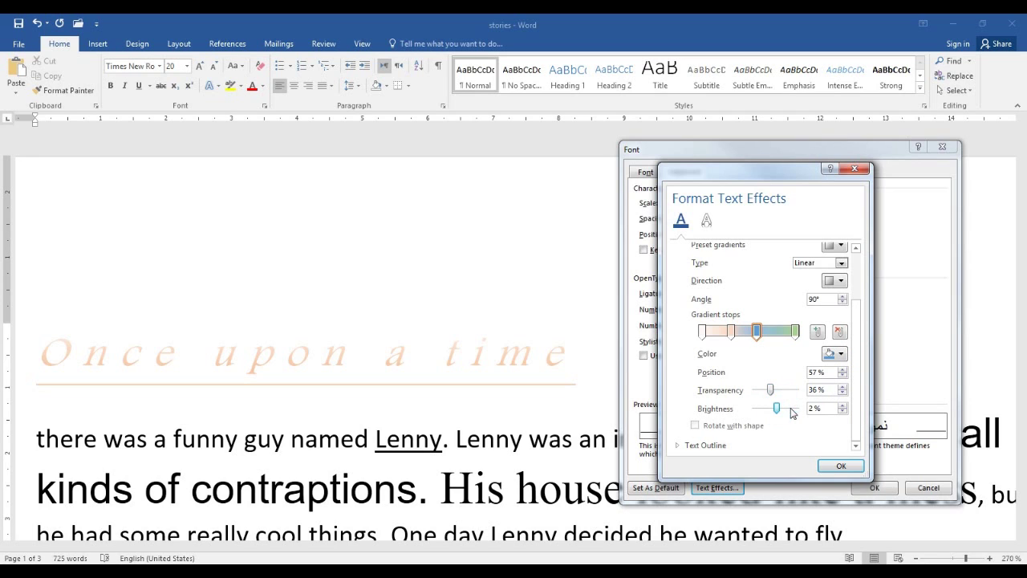
pyautogui.moveTo(777, 411); pyautogui.dragTo(788, 411)
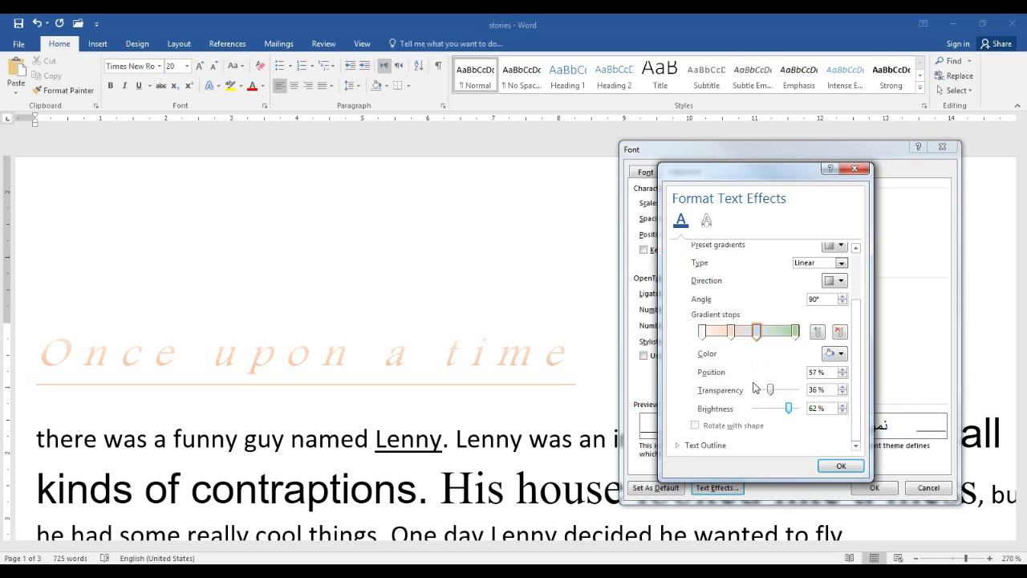
# - Set the title's Text Outline to a black Solid line and confirm both dialogs with OK
pyautogui.click(678, 445)
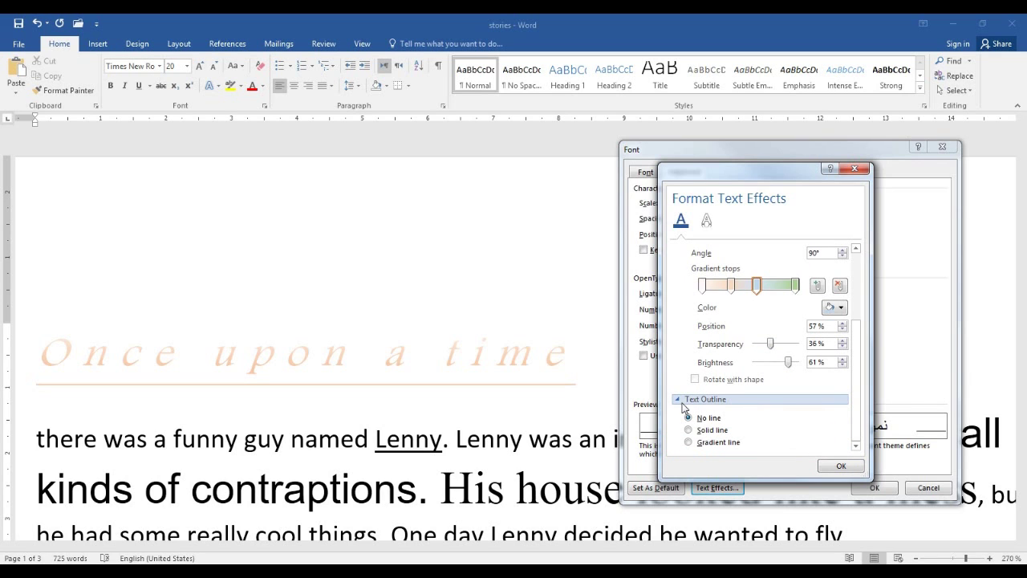
pyautogui.click(689, 431)
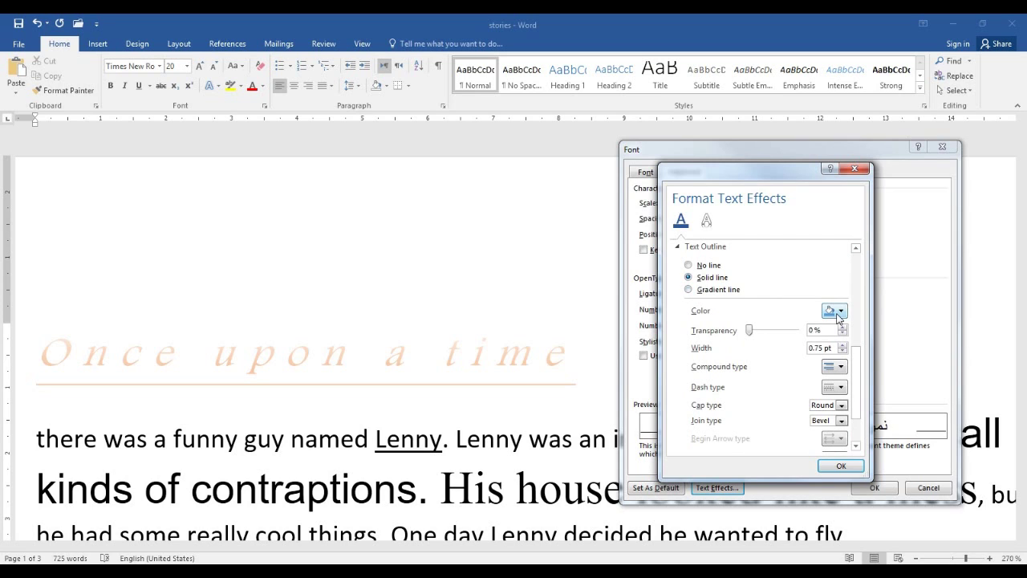
pyautogui.click(837, 311)
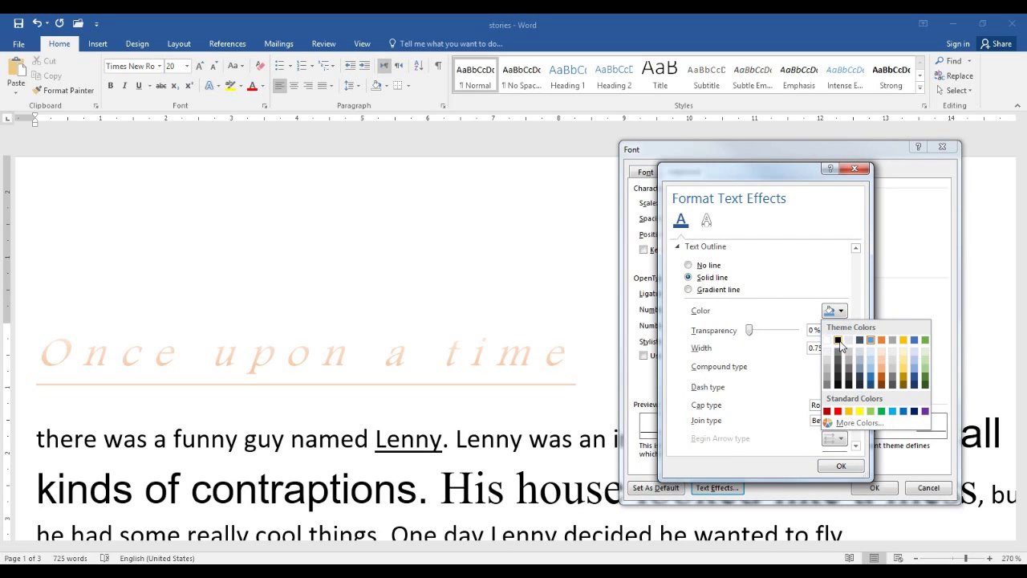
pyautogui.click(839, 341)
pyautogui.click(689, 290)
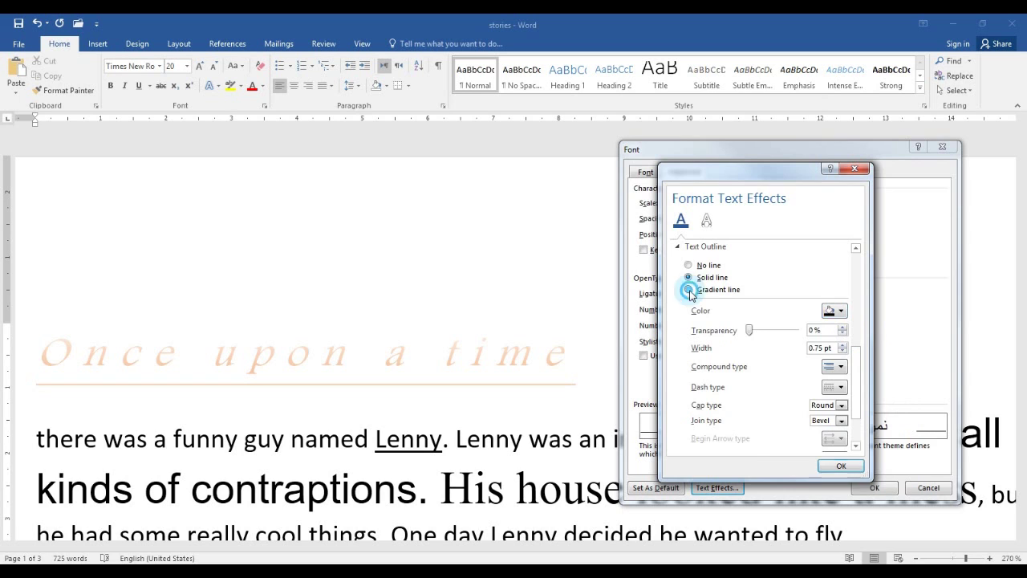
pyautogui.moveTo(852, 350)
pyautogui.mouseDown()
pyautogui.moveTo(858, 406)
pyautogui.moveTo(765, 329)
pyautogui.mouseUp()
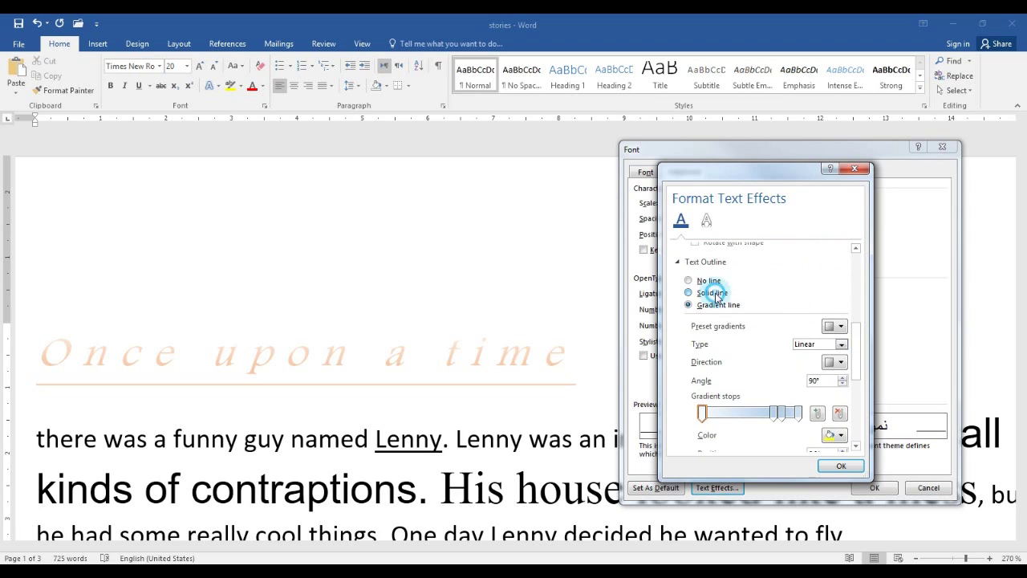
pyautogui.click(689, 292)
pyautogui.moveTo(857, 370)
pyautogui.mouseDown()
pyautogui.moveTo(857, 396)
pyautogui.moveTo(856, 377)
pyautogui.mouseUp()
pyautogui.click(837, 336)
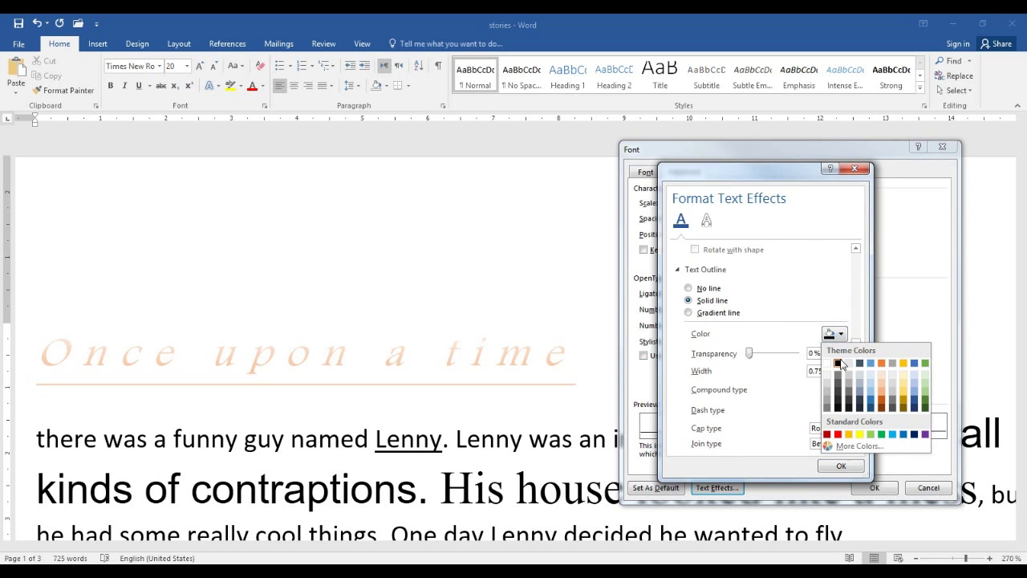
pyautogui.click(838, 365)
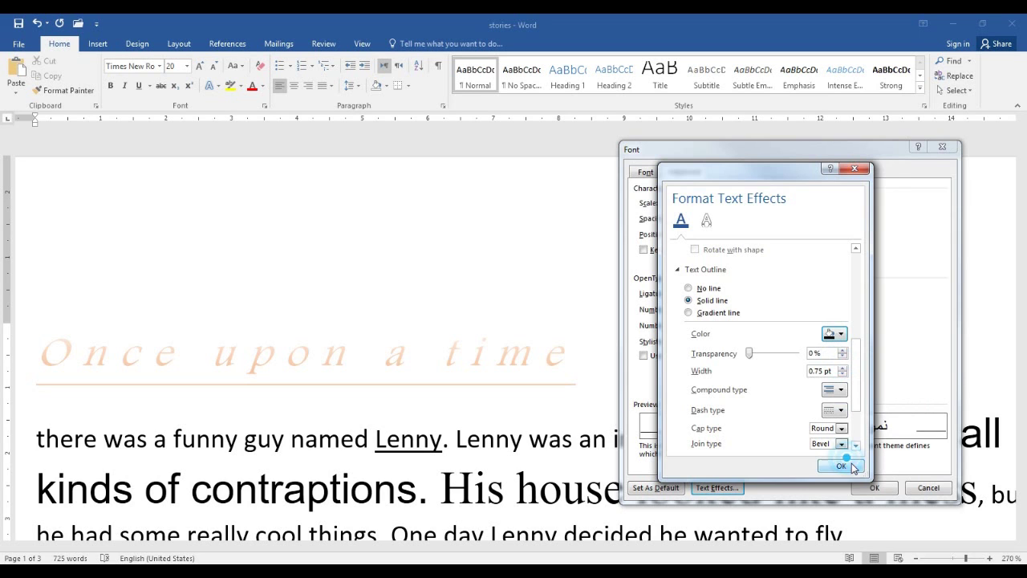
pyautogui.click(841, 465)
pyautogui.click(875, 487)
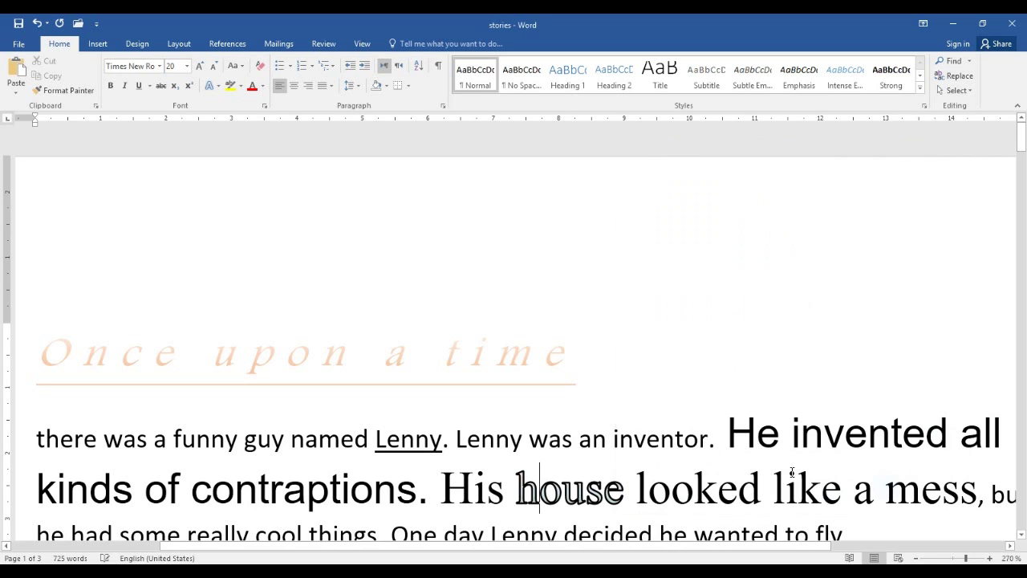
# - Open and close the Font dialog and font colour menu without changes
pyautogui.click(263, 107)
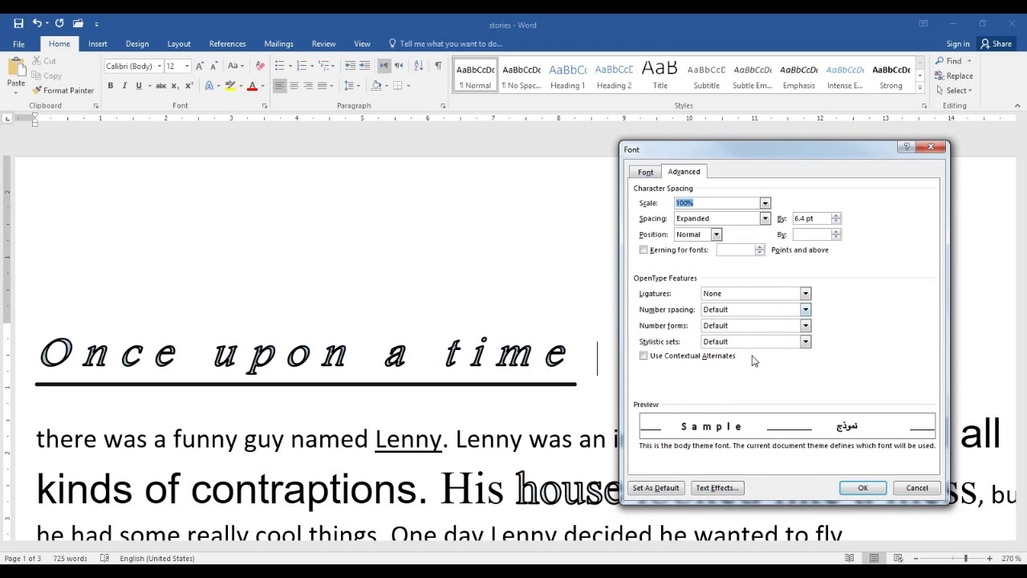
pyautogui.click(917, 488)
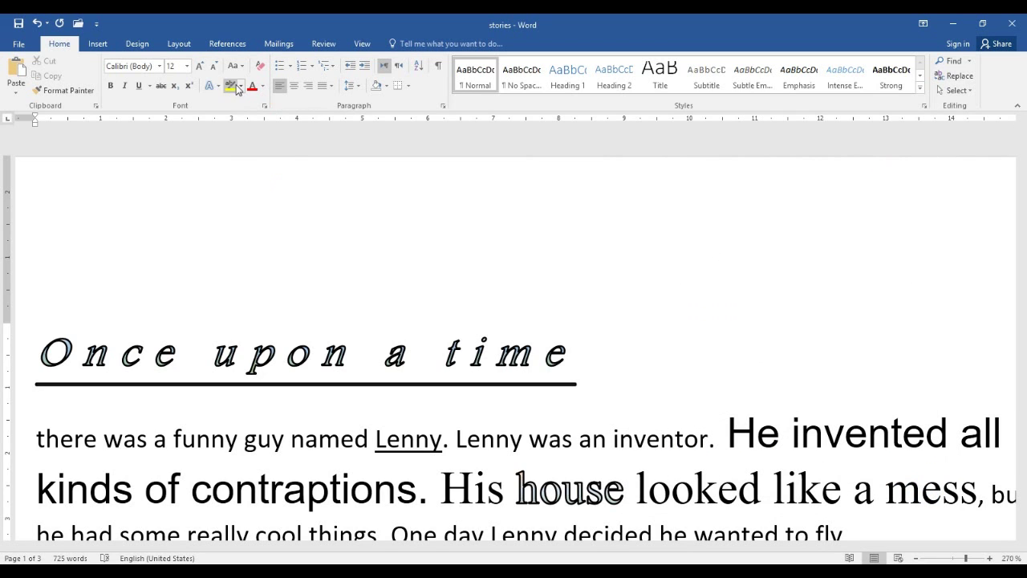
pyautogui.click(260, 89)
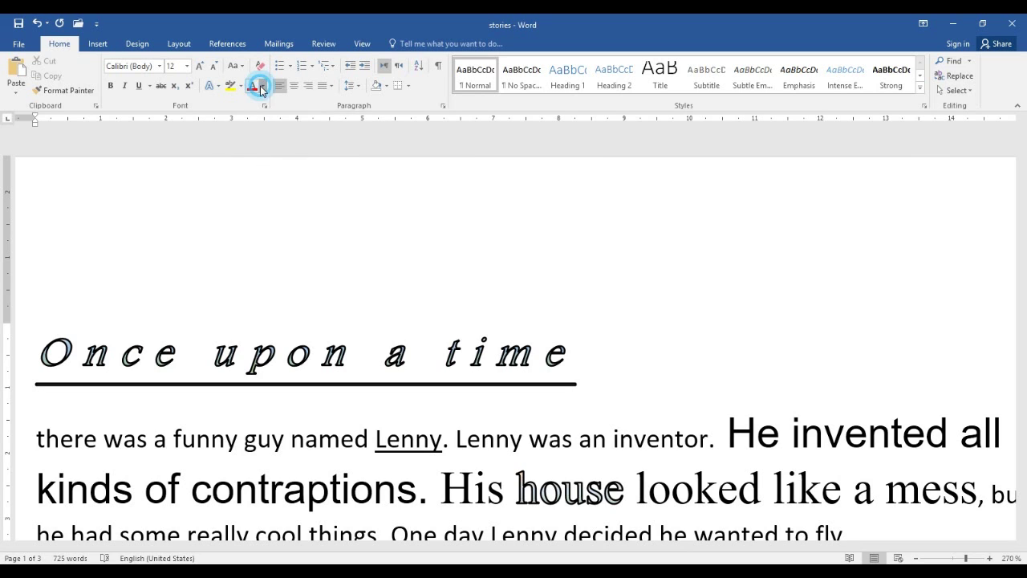
pyautogui.click(538, 337)
# - Colour the 'Once upon a time' heading orange and give it a yellow highlight
pyautogui.moveTo(601, 368); pyautogui.dragTo(109, 343)
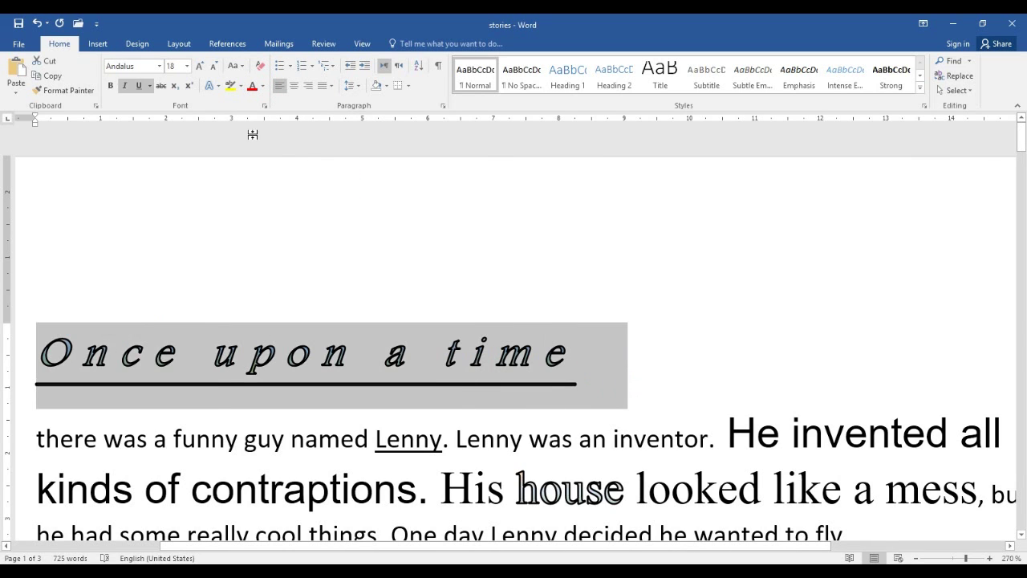
pyautogui.click(262, 85)
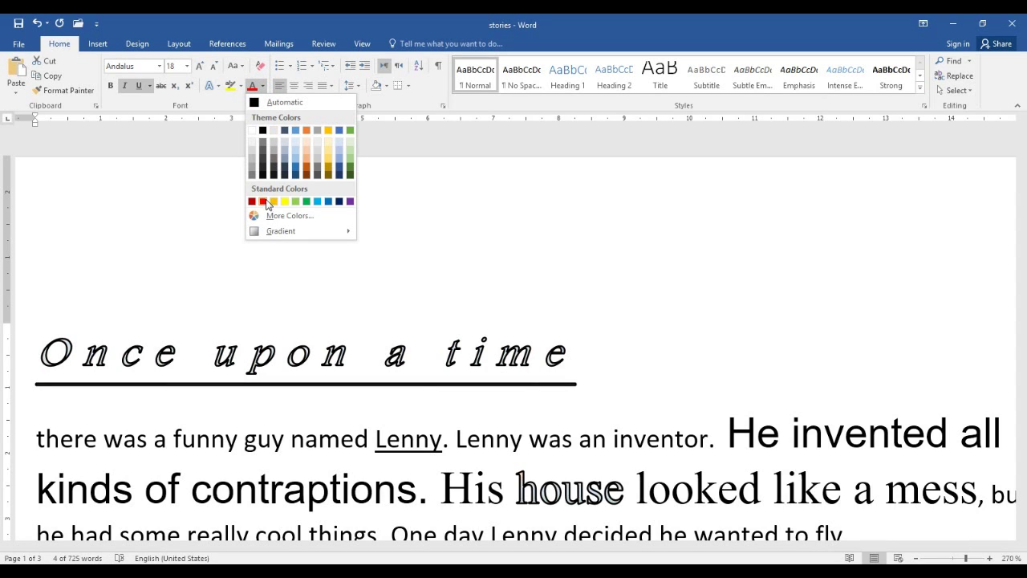
pyautogui.click(272, 202)
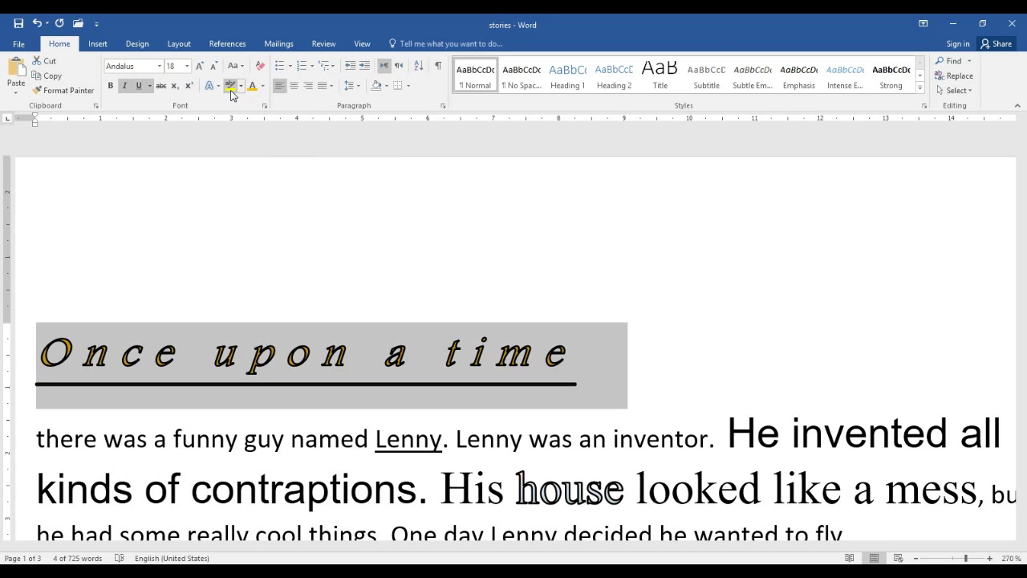
pyautogui.click(230, 87)
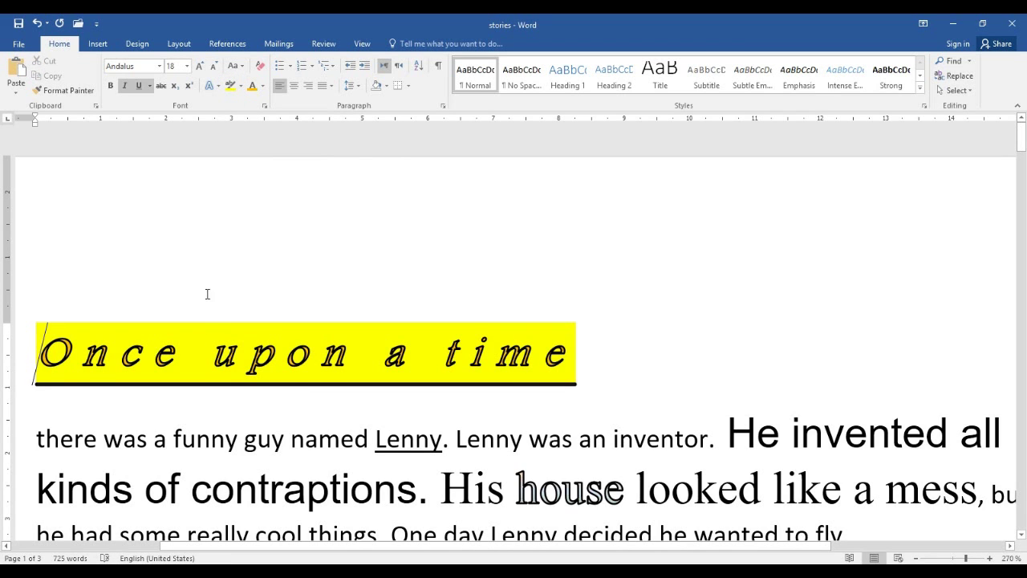
pyautogui.scroll(-3, 207, 293)
pyautogui.click(32, 268)
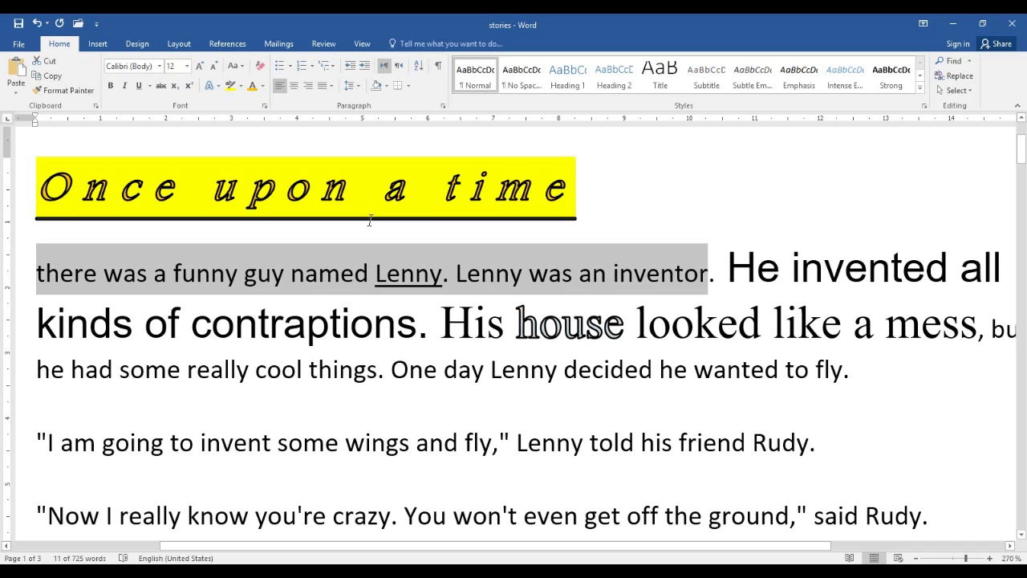
# - Apply a Gray-25% highlight to the two opening sentences about Lenny the inventor
pyautogui.click(240, 87)
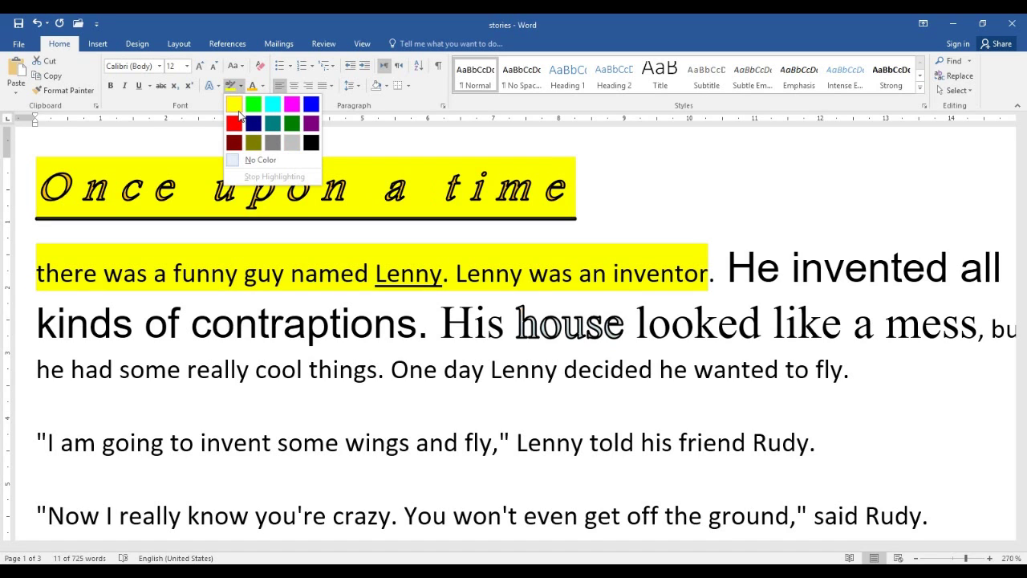
pyautogui.click(294, 152)
pyautogui.click(602, 192)
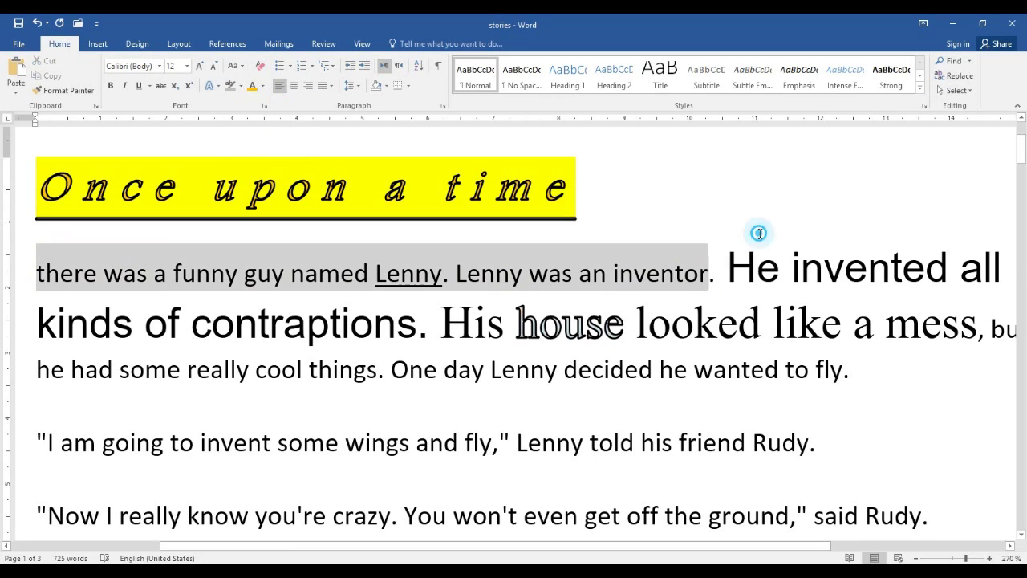